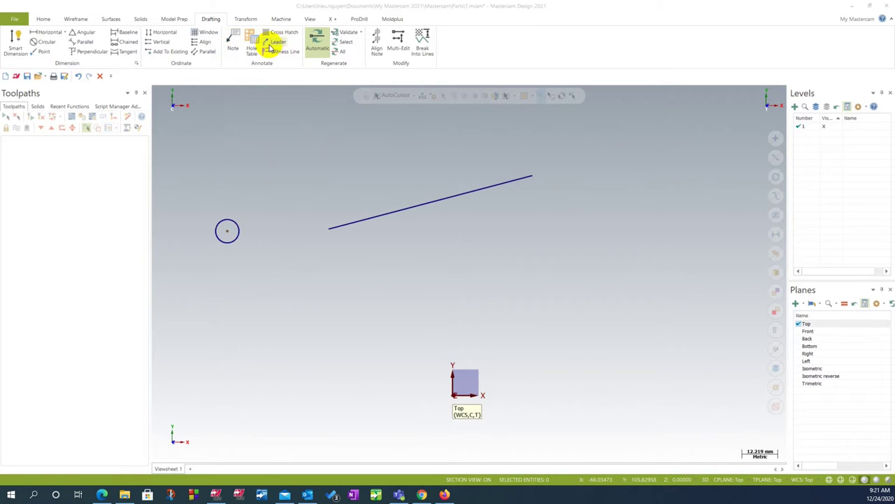
Step: Create a note with the text "mastercam" and place it below the slanted line
click(330, 146)
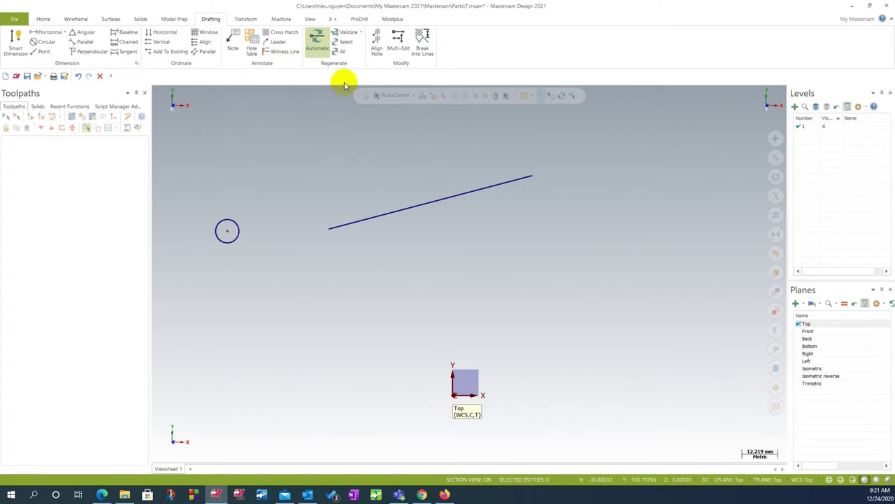
click(236, 50)
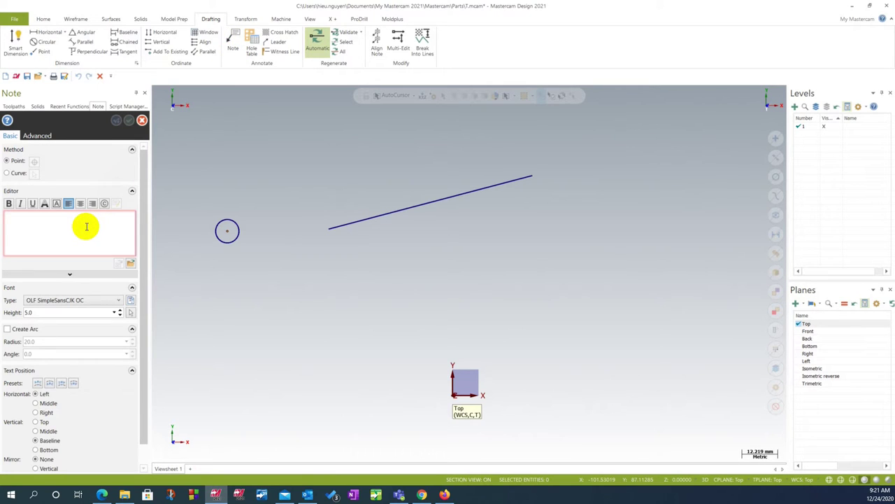
text(mastercam)
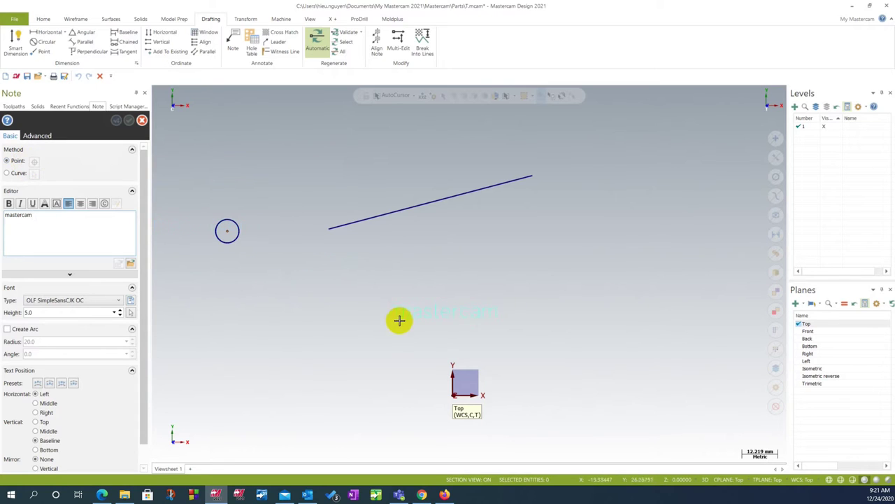
scroll(443, 306, up, 1)
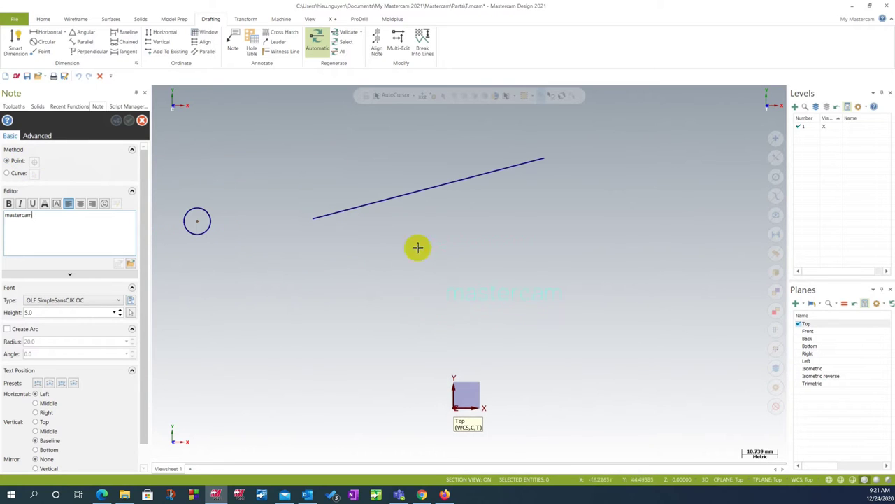
click(454, 245)
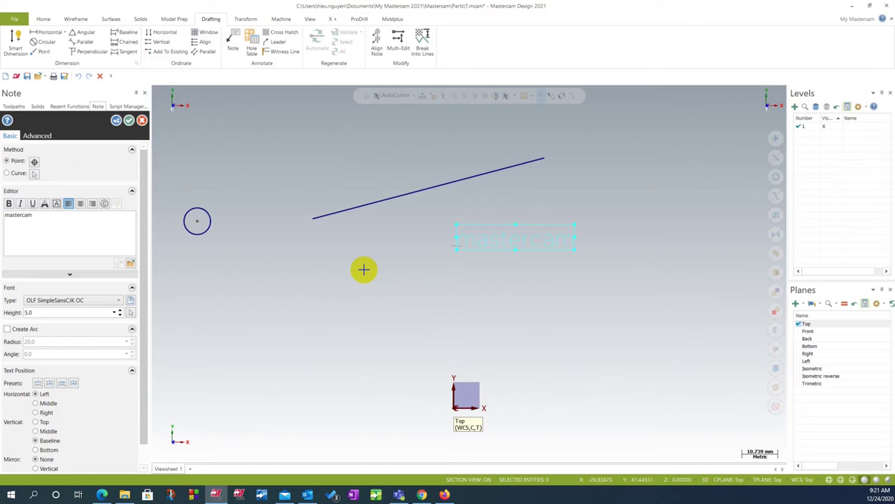
Step: Switch the note's placement method to Curve and align the text along the slanted line
click(7, 174)
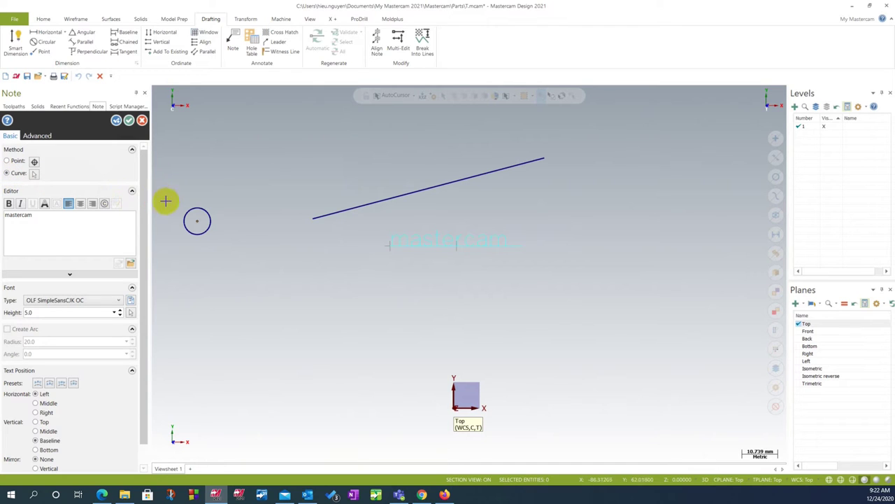
scroll(282, 204, down, 1)
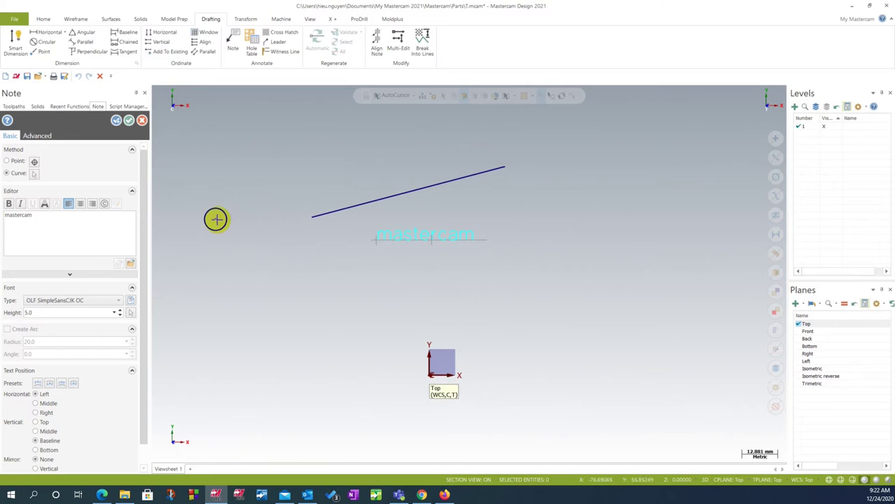
scroll(203, 212, up, 1)
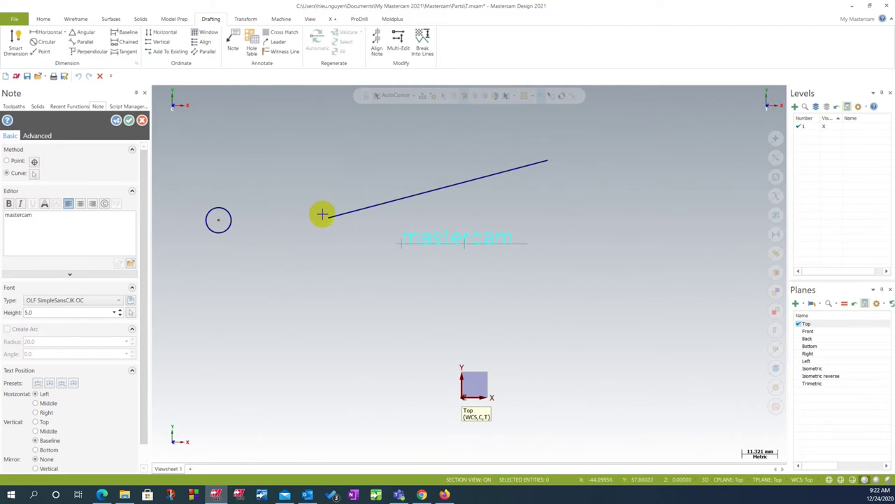
click(334, 217)
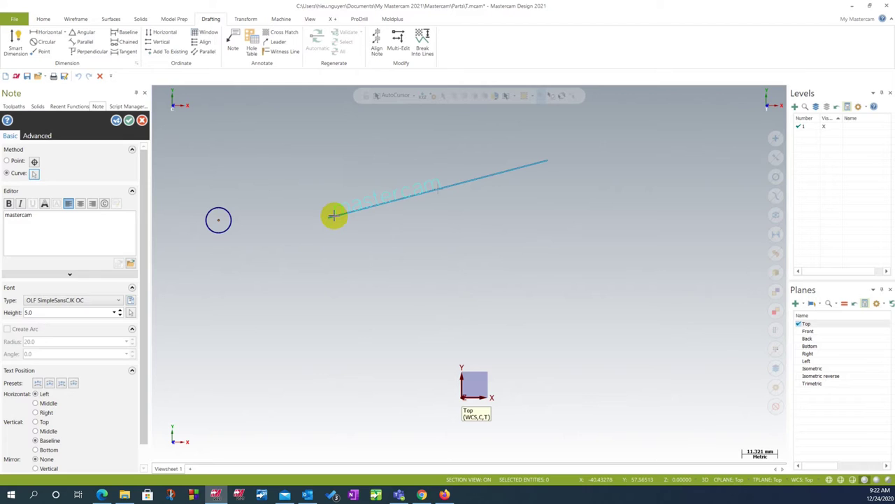
Step: Try bold on the note text, then apply italic and the lettering option that follows underline
click(110, 302)
click(46, 311)
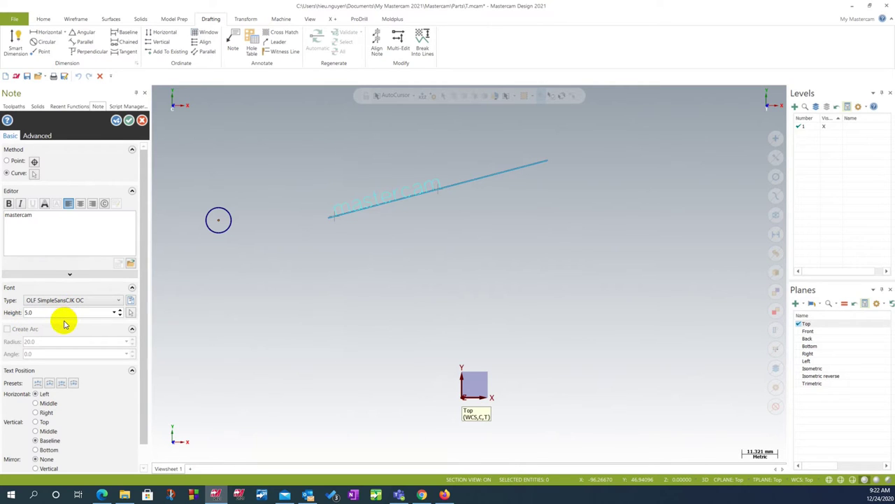
double_click(50, 312)
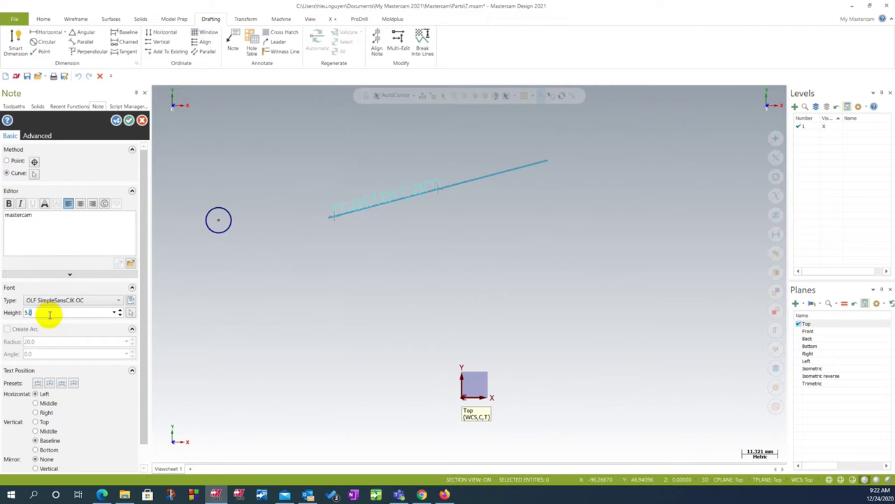
click(9, 203)
double_click(31, 216)
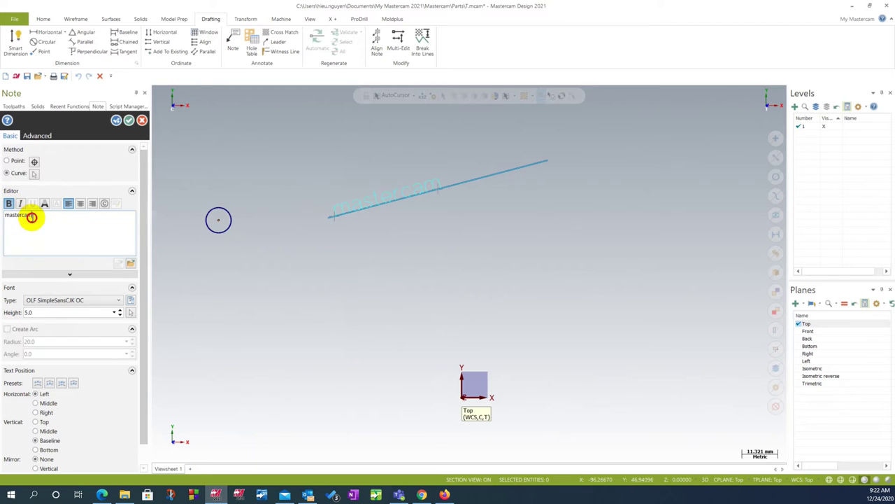
click(11, 204)
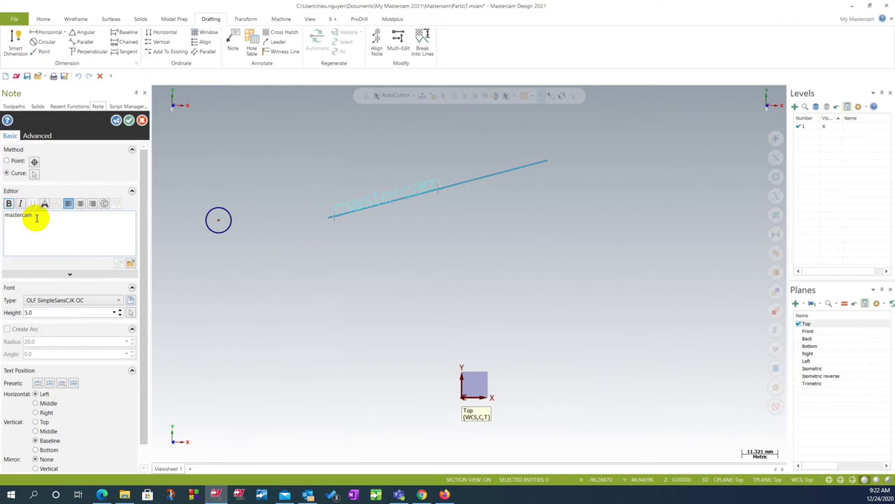
click(19, 208)
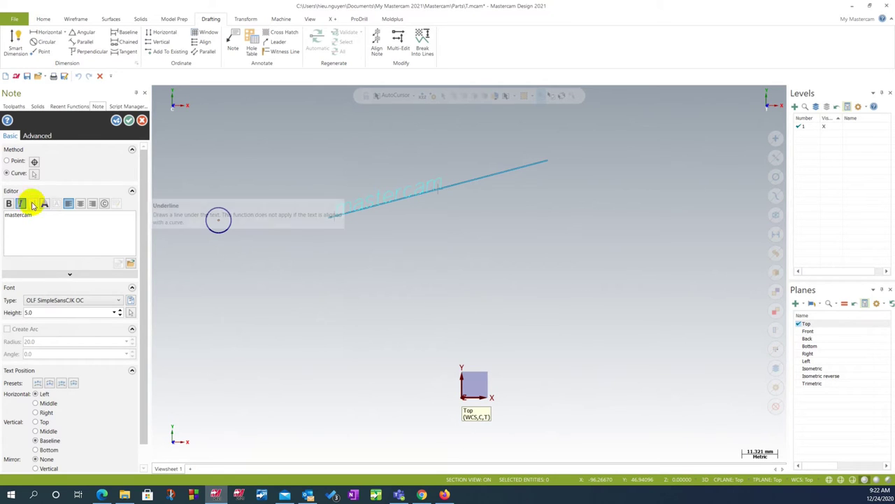
click(44, 204)
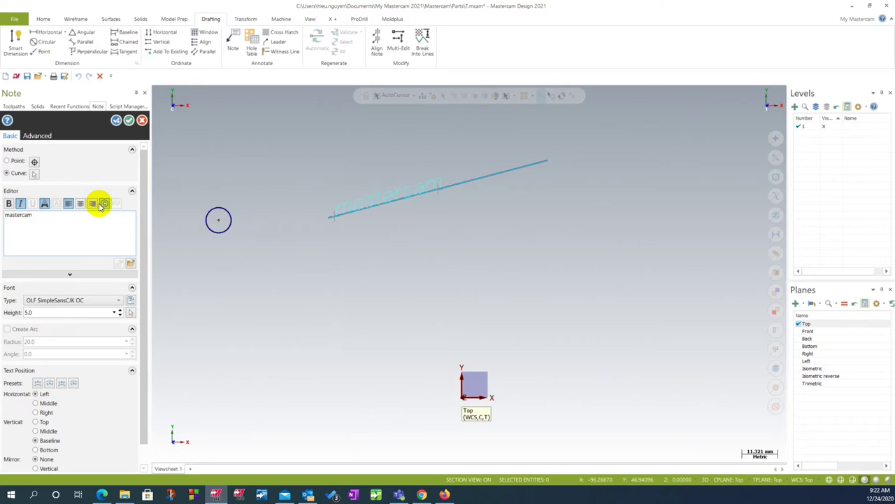
scroll(148, 259, down, 1)
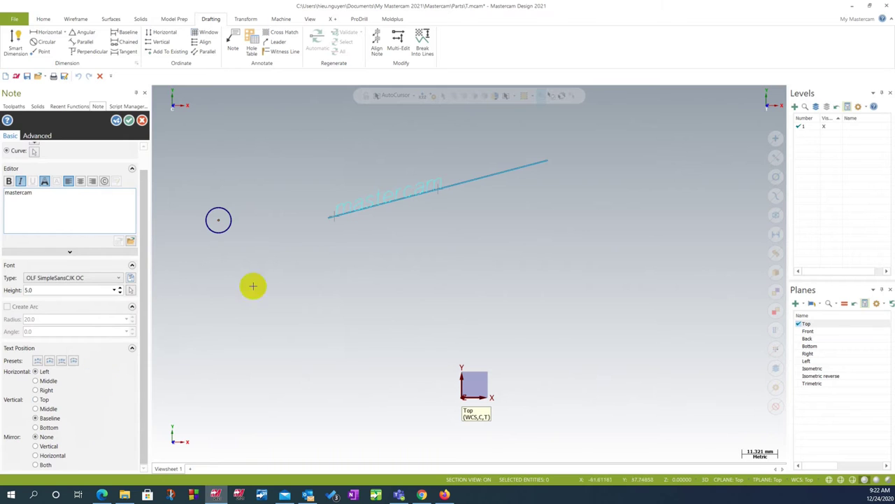
scroll(340, 226, up, 2)
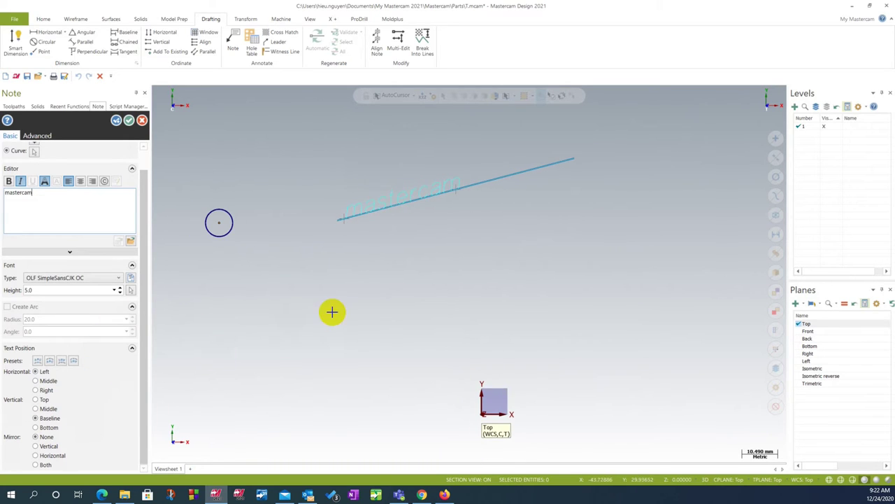
scroll(331, 310, down, 2)
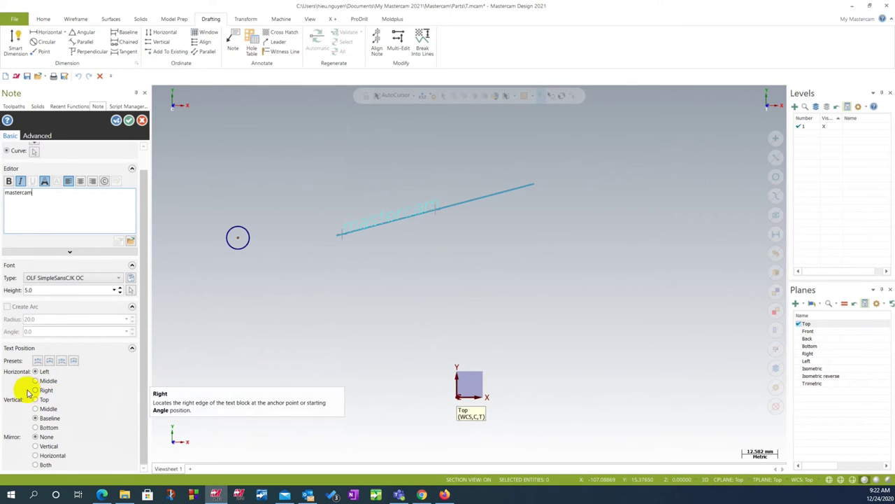
scroll(385, 203, up, 2)
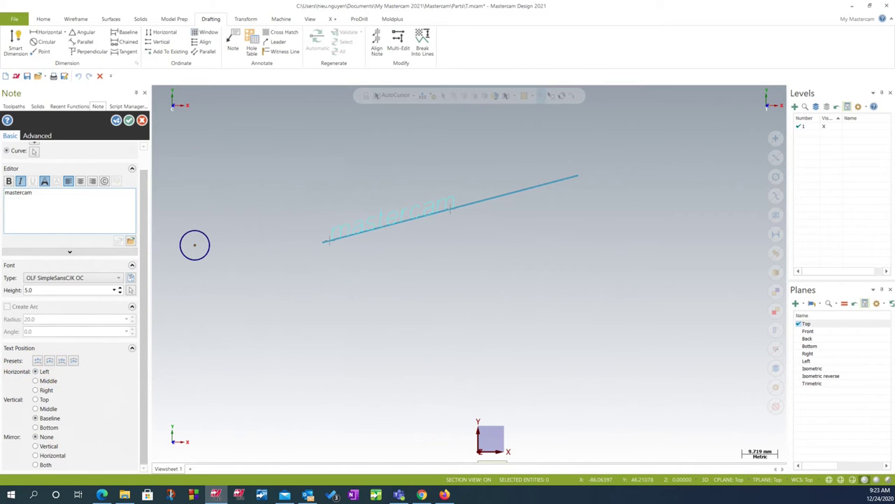
Step: Set the note's placement method to Point and wrap the text around an arc of radius 20 at 90 degrees
drag(144, 376, 144, 324)
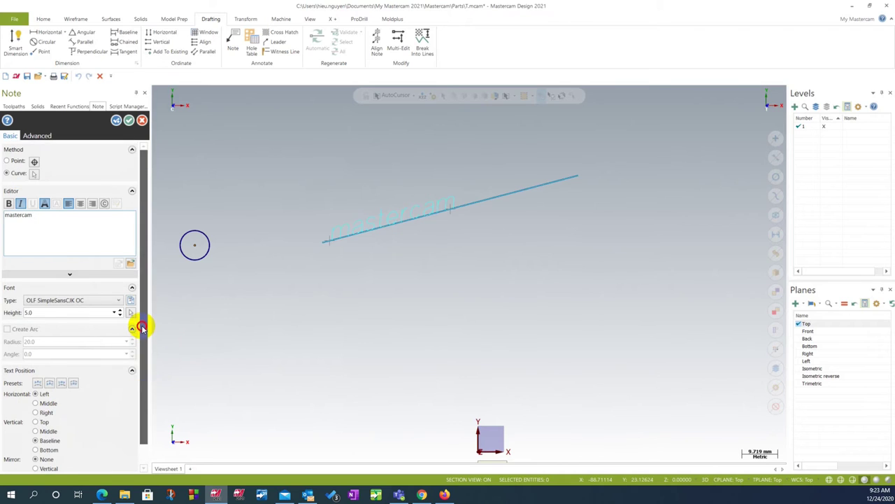
click(14, 163)
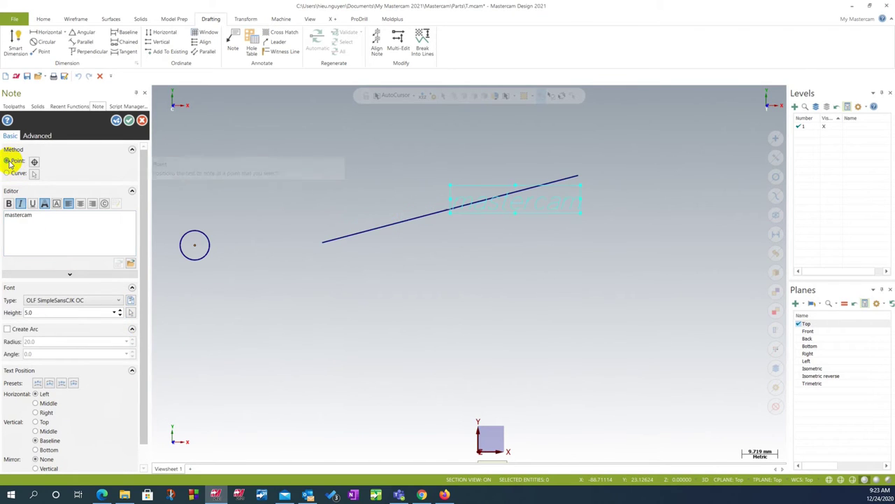
click(7, 328)
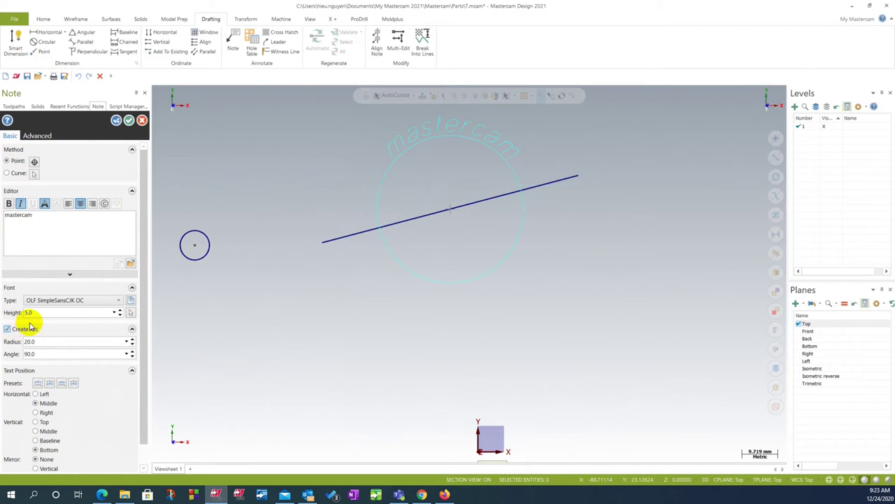
scroll(355, 306, down, 1)
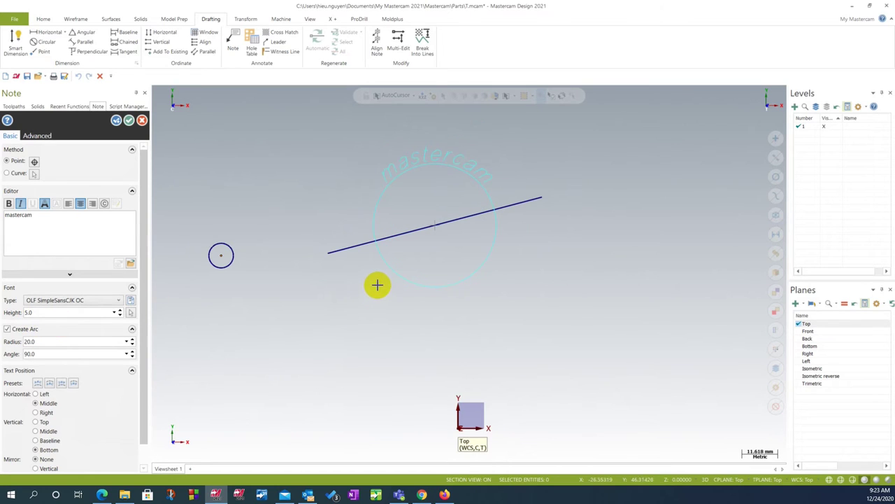
scroll(375, 288, down, 1)
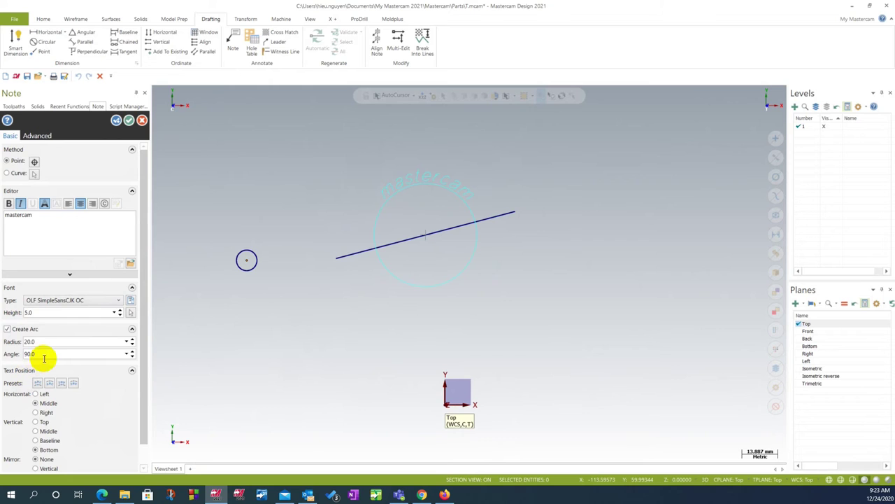
Step: Relocate the arc text so that its circle is centred on the origin
click(34, 162)
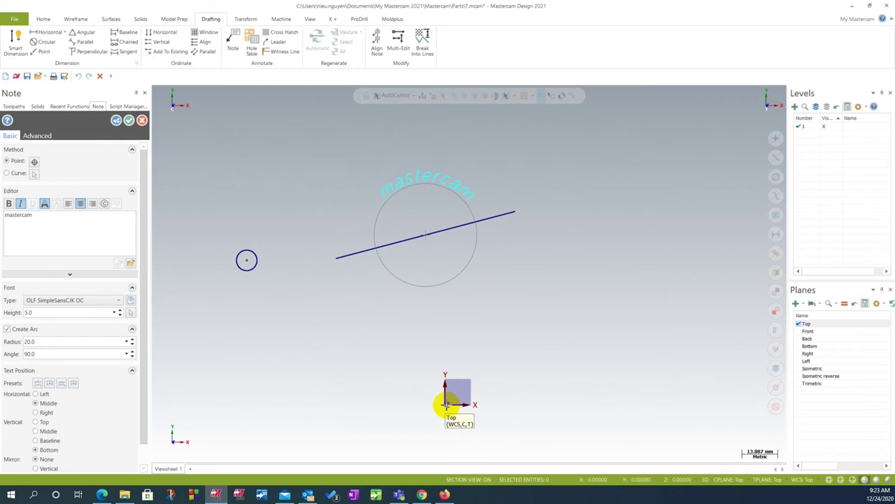
scroll(256, 226, down, 1)
scroll(392, 371, up, 2)
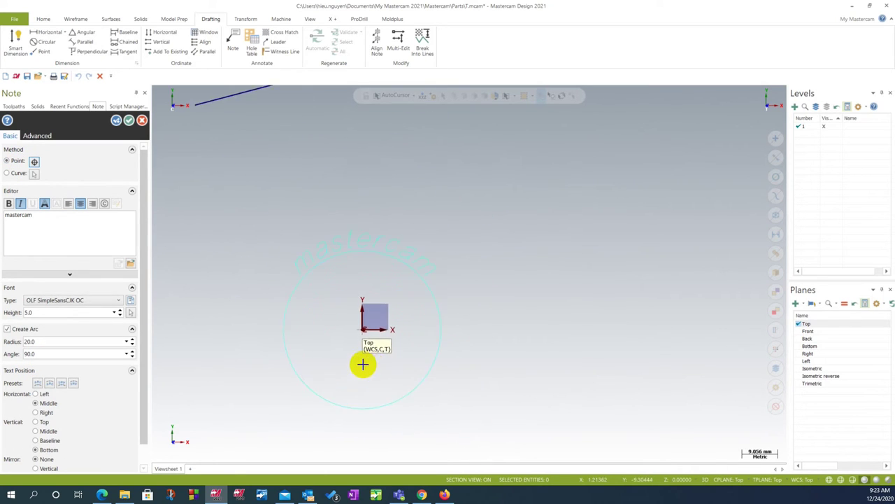
Step: Remove the italic style from the arc text, keeping its radius at 20 and angle at 90
click(11, 202)
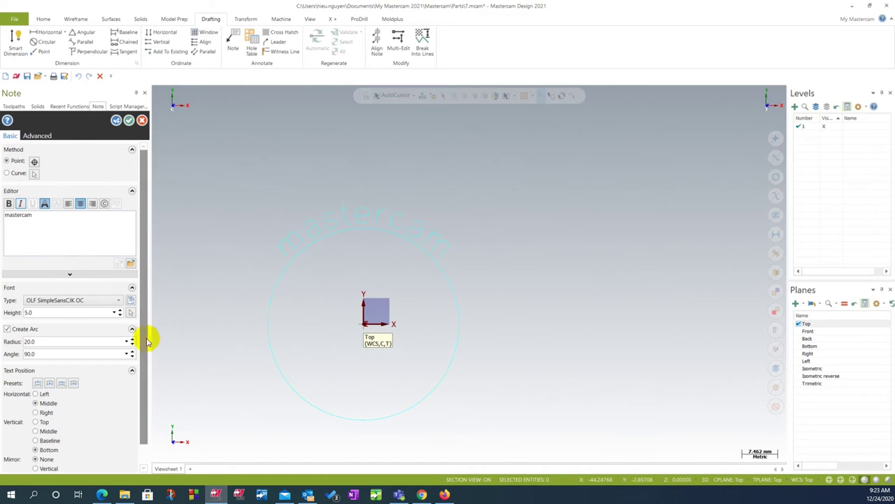
double_click(90, 341)
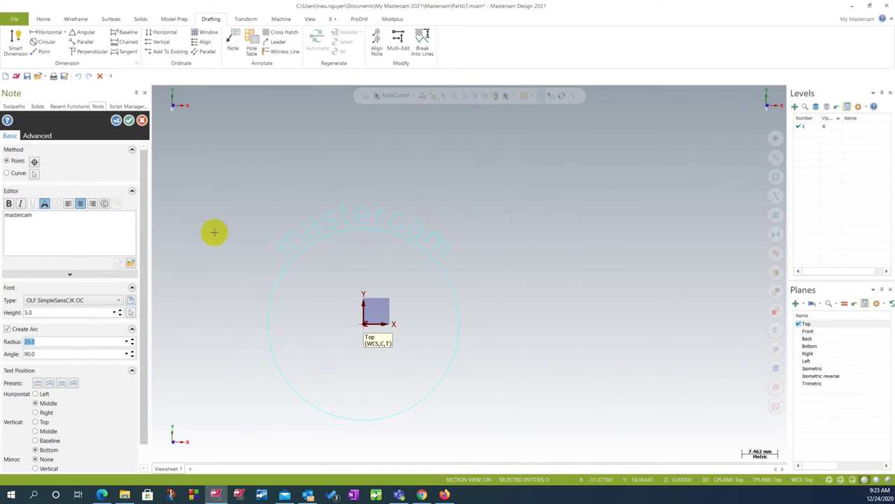
click(68, 357)
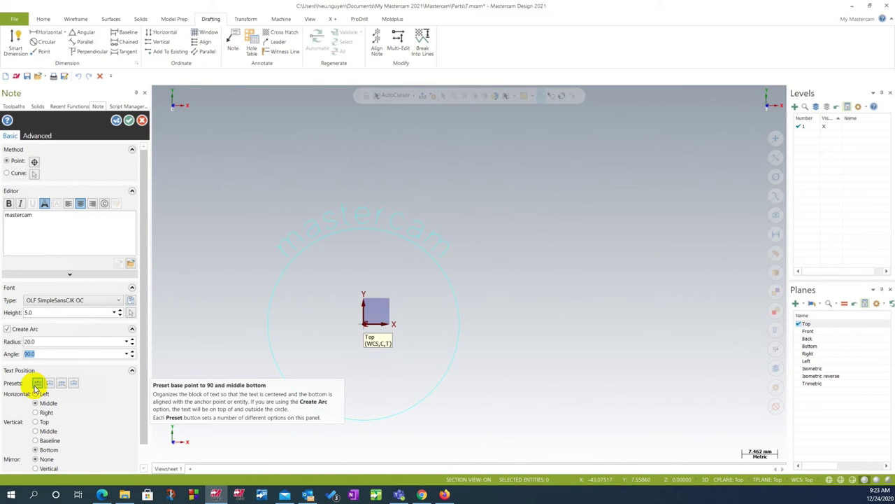
Step: Try the text position presets inside the top, outside the bottom and inside the bottom of the circle, then restore the outside-top preset
click(50, 385)
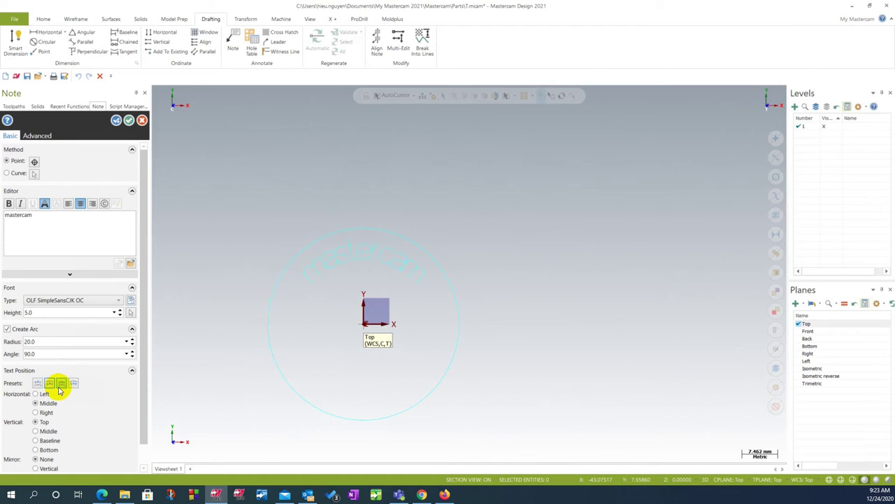
click(61, 385)
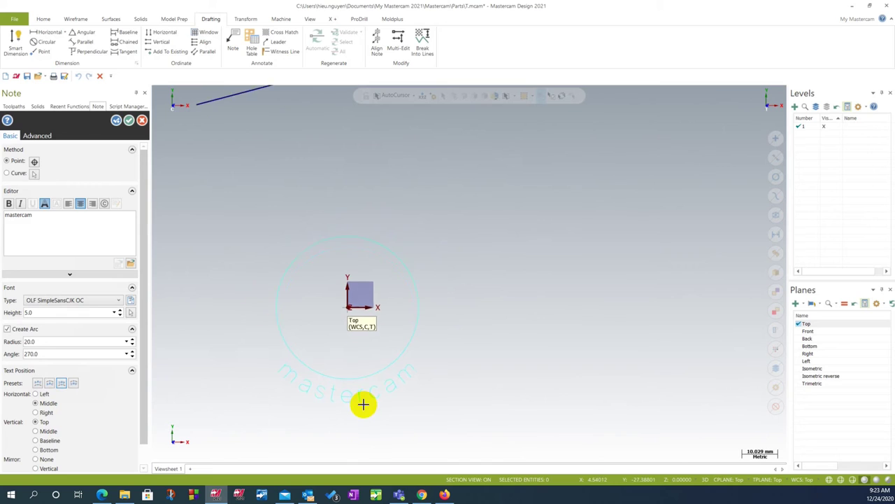
scroll(399, 426, up, 2)
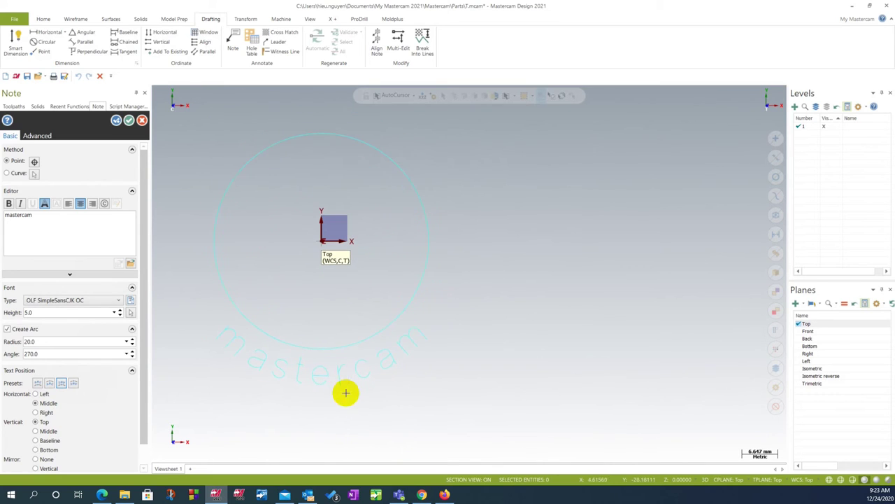
click(73, 383)
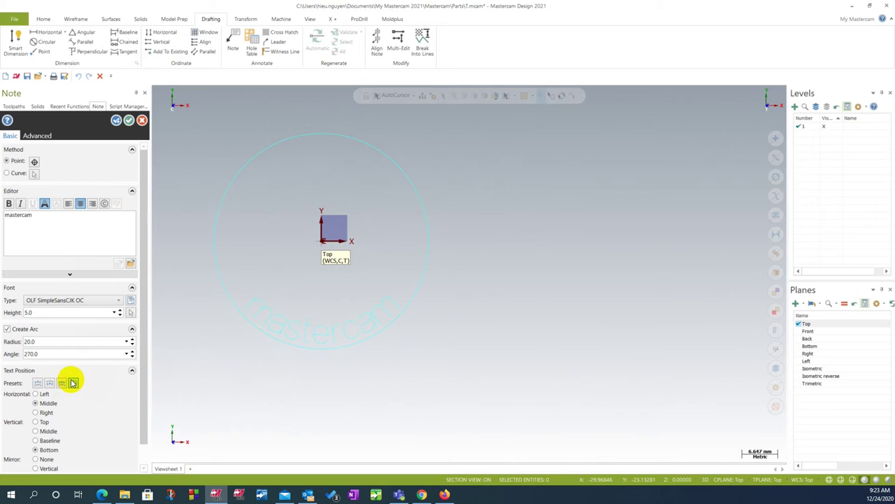
click(48, 384)
click(36, 383)
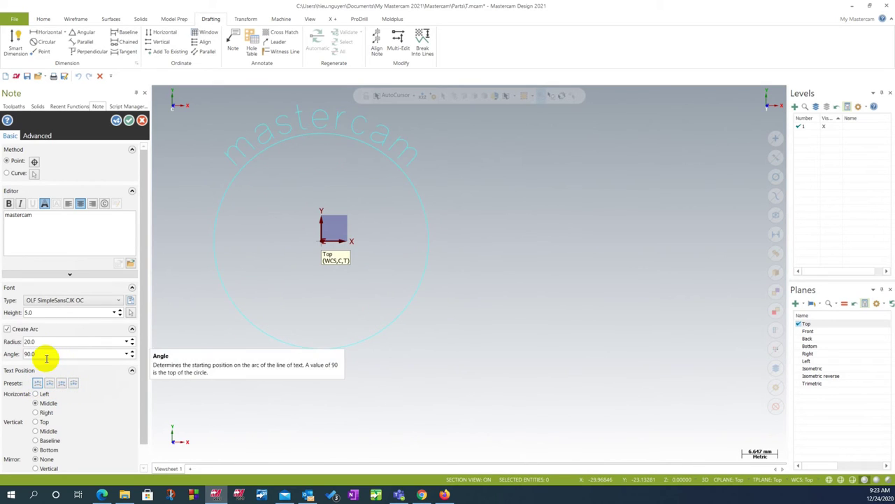
Step: Review the arc text's horizontal, vertical and mirror position options, plus the note's leader, associativity and geometry settings
drag(140, 366, 138, 415)
scroll(394, 412, down, 1)
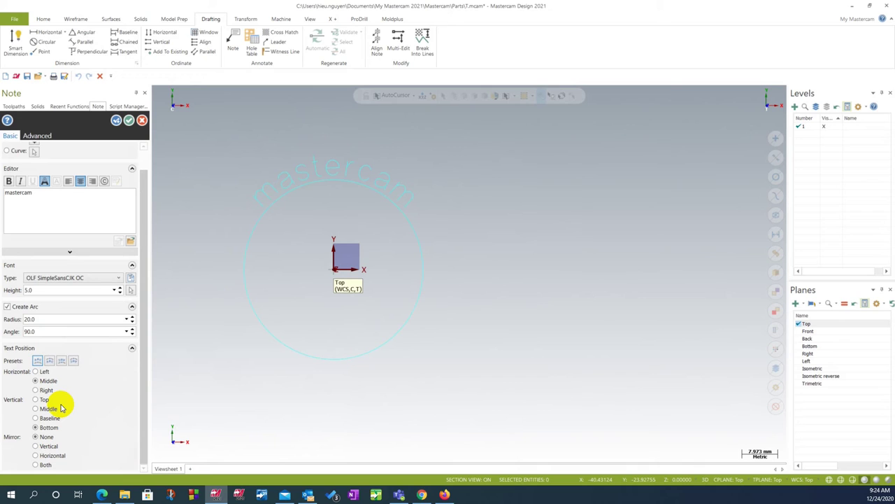
scroll(144, 424, up, 1)
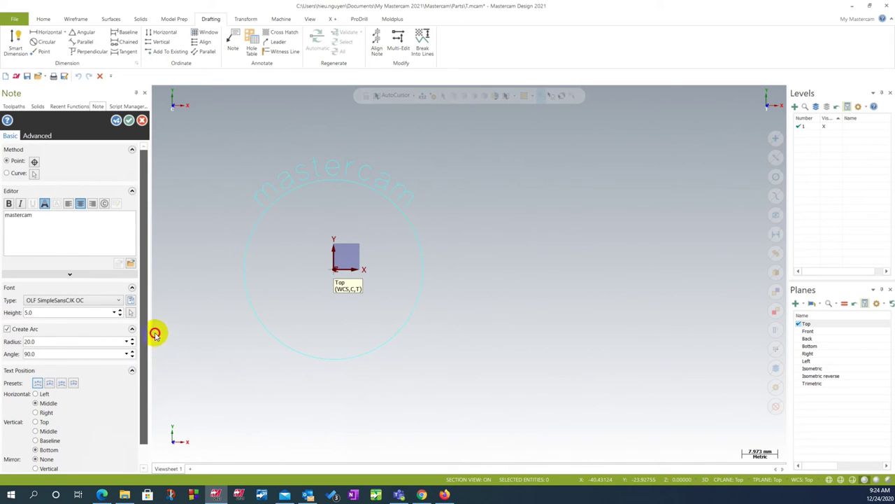
scroll(293, 367, down, 1)
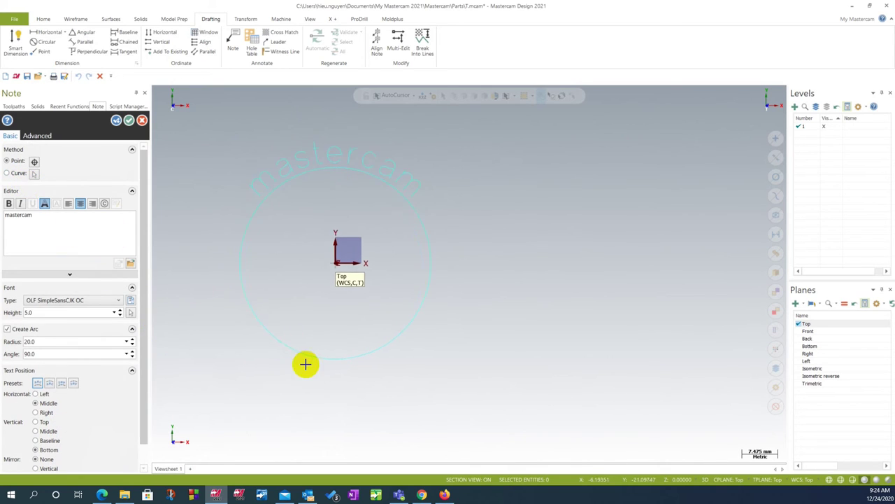
scroll(287, 371, down, 1)
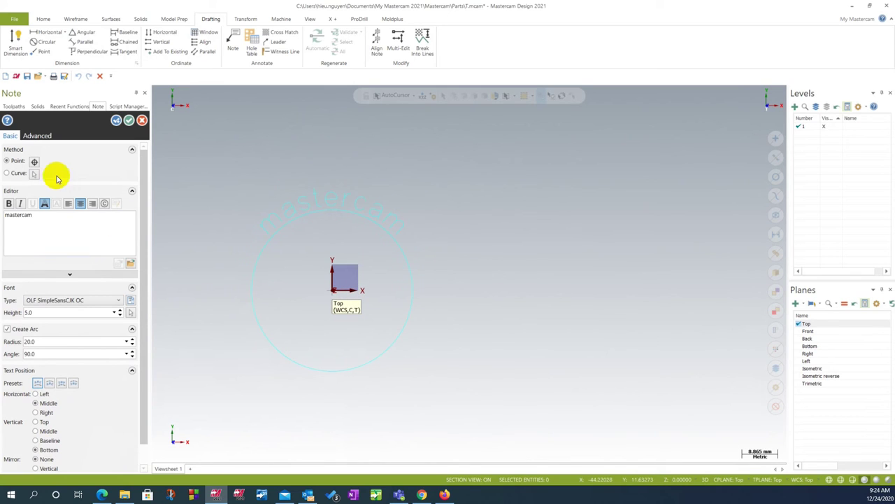
click(38, 135)
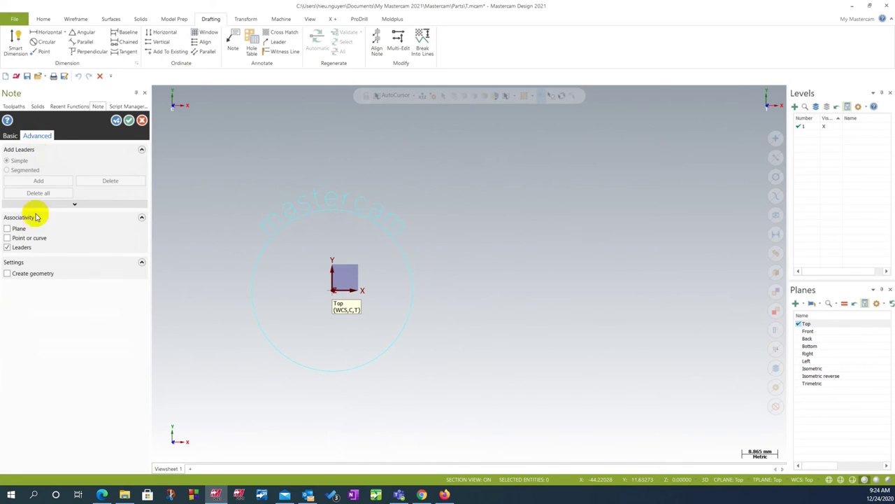
click(10, 136)
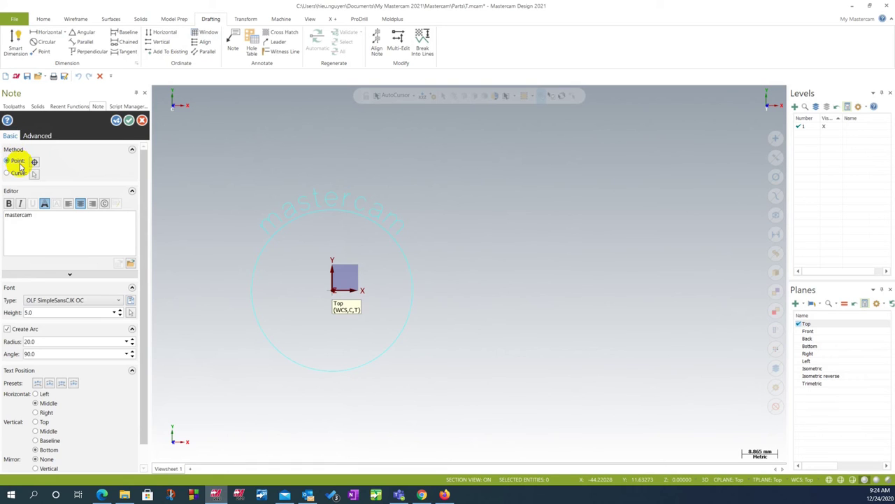
Step: Relocate the note to an empty spot below the upper end of the sloped line and turn off its arc so the text runs straight
click(33, 162)
scroll(436, 389, down, 3)
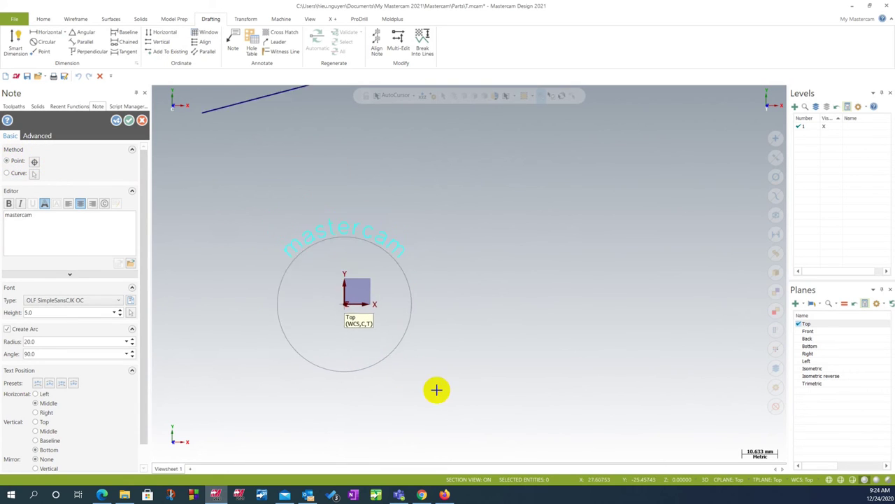
click(443, 201)
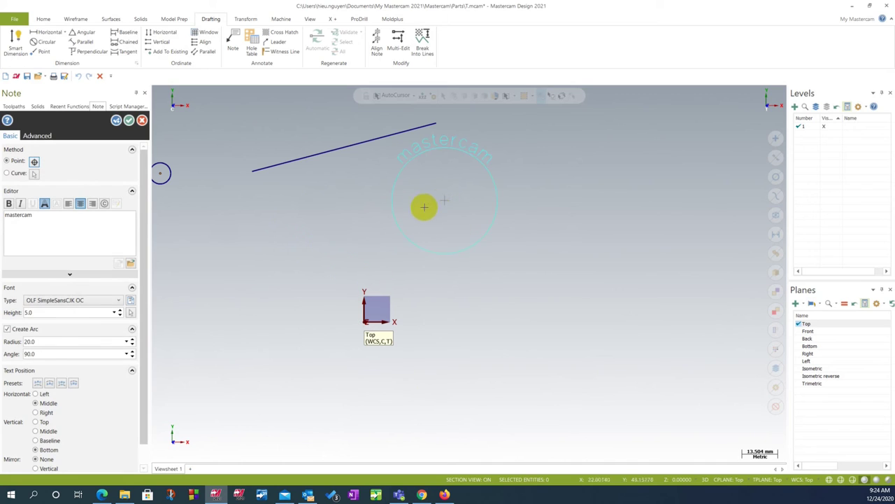
click(7, 330)
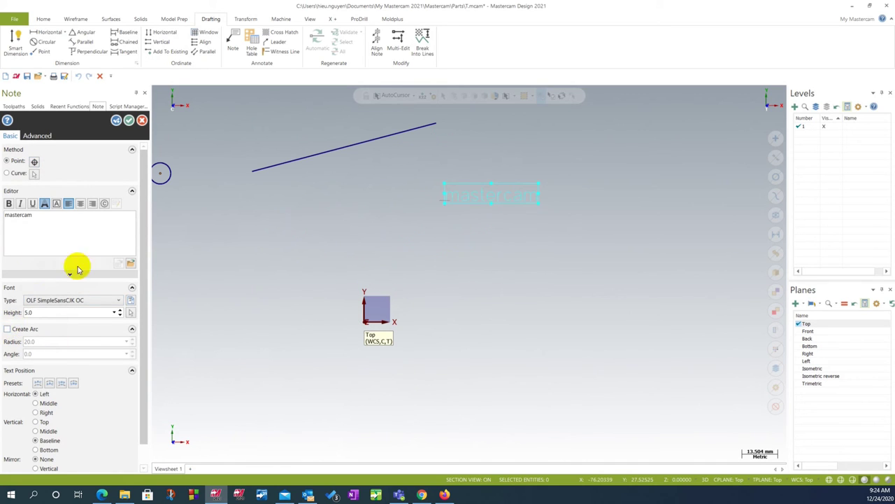
Step: Add a simple leader to the straight "mastercam" note, with its arrowhead below and to the left of the text
click(39, 135)
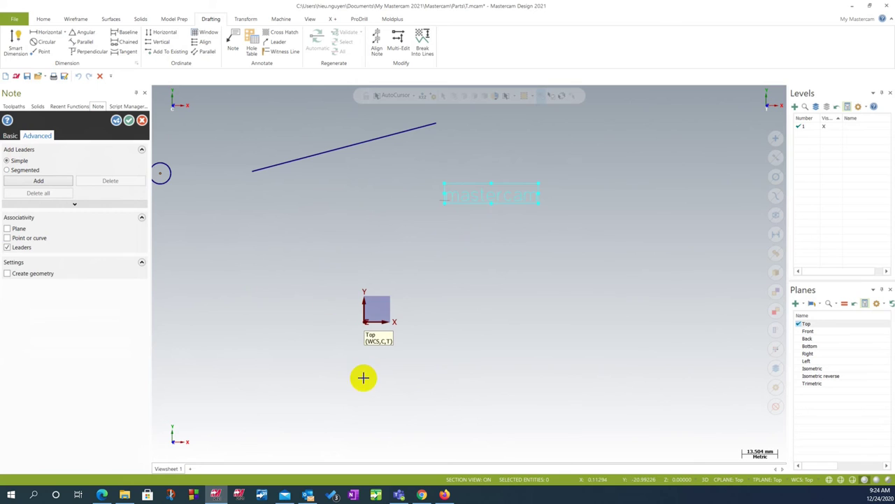
scroll(366, 376, down, 1)
scroll(448, 336, down, 1)
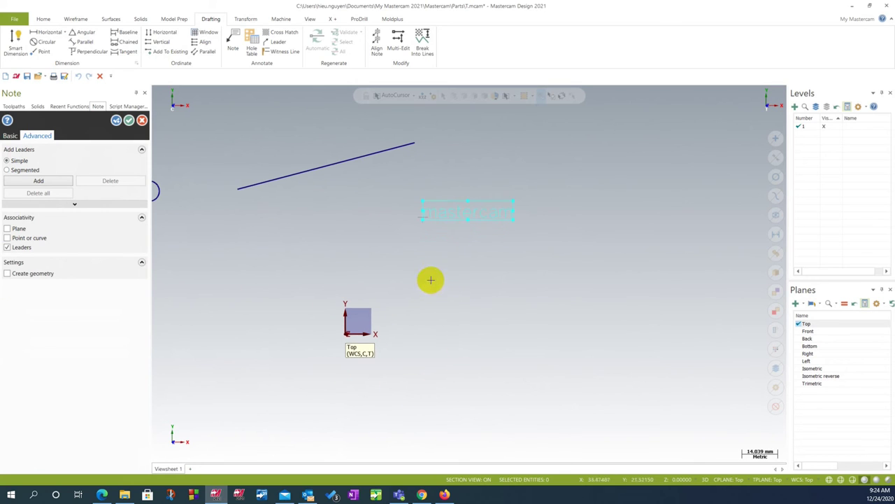
scroll(440, 202, up, 2)
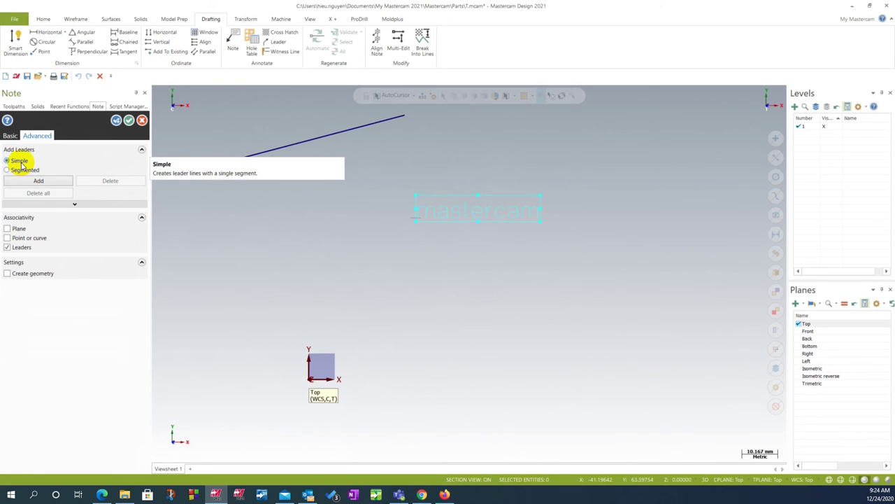
click(38, 181)
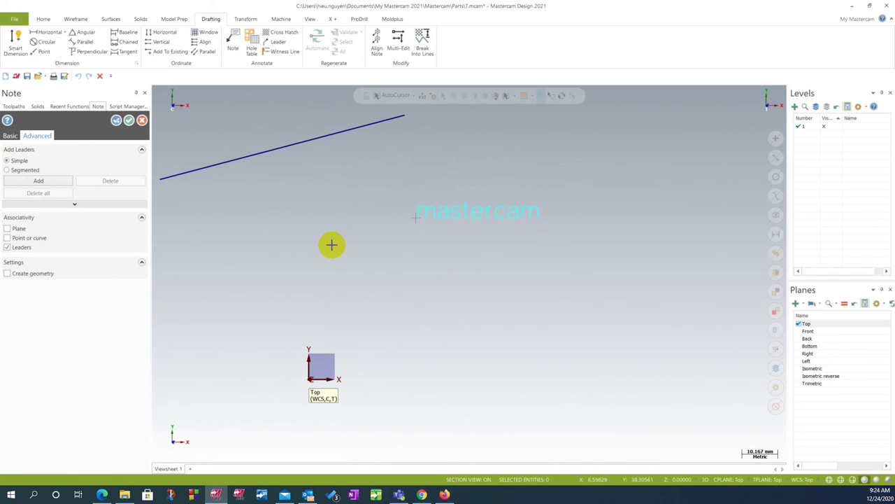
click(332, 243)
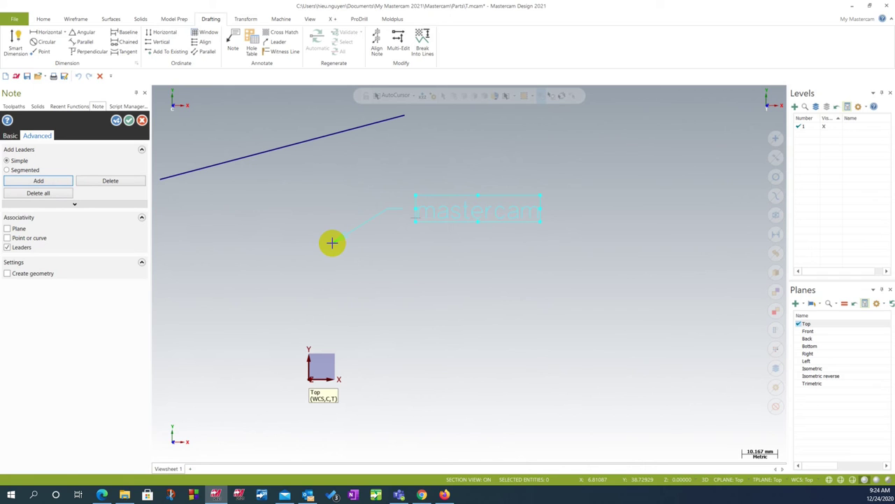
Step: Delete the simple leader from the "mastercam" note
click(110, 182)
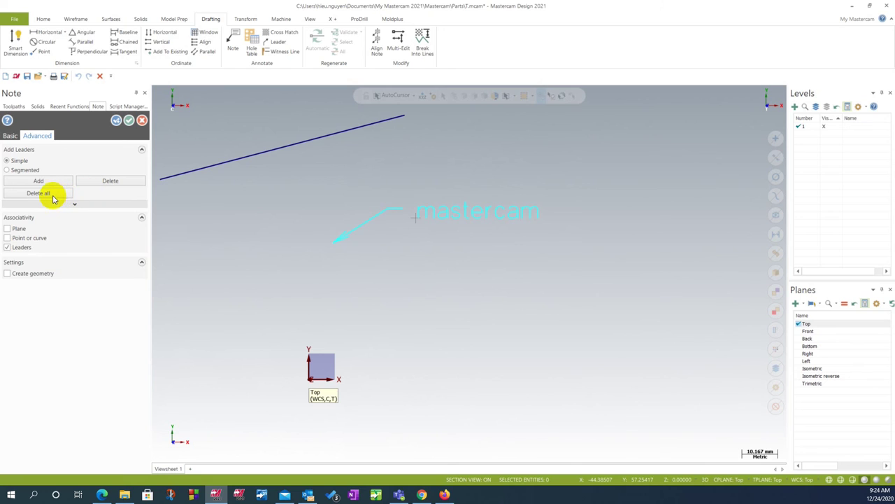
click(333, 245)
scroll(447, 201, up, 1)
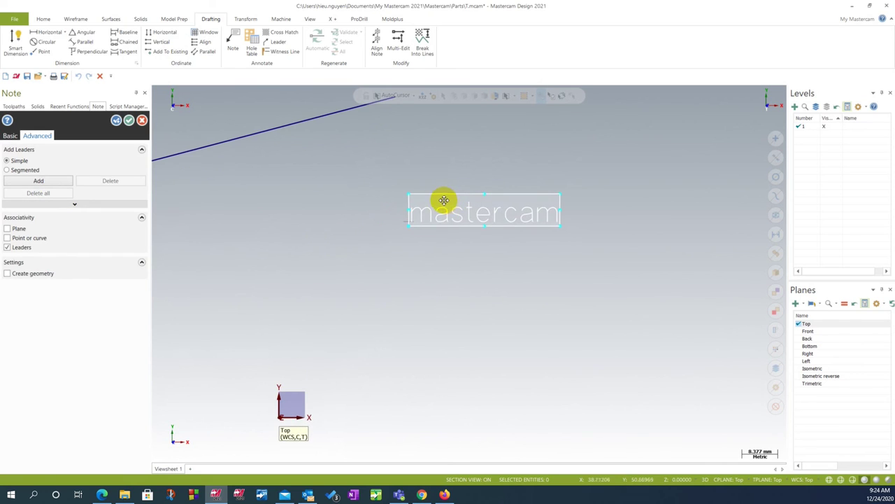
scroll(445, 200, up, 1)
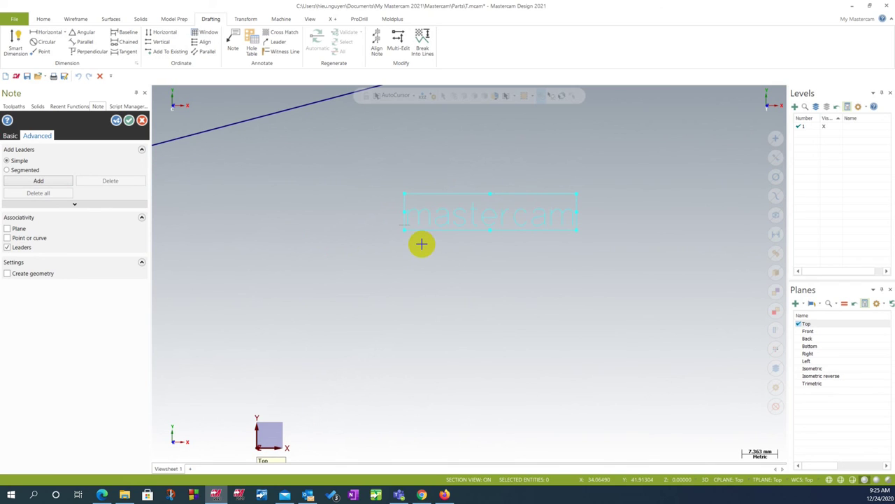
Step: Add a segmented leader from a point below left of the text through one bend to the text's start, and finish the note
click(28, 170)
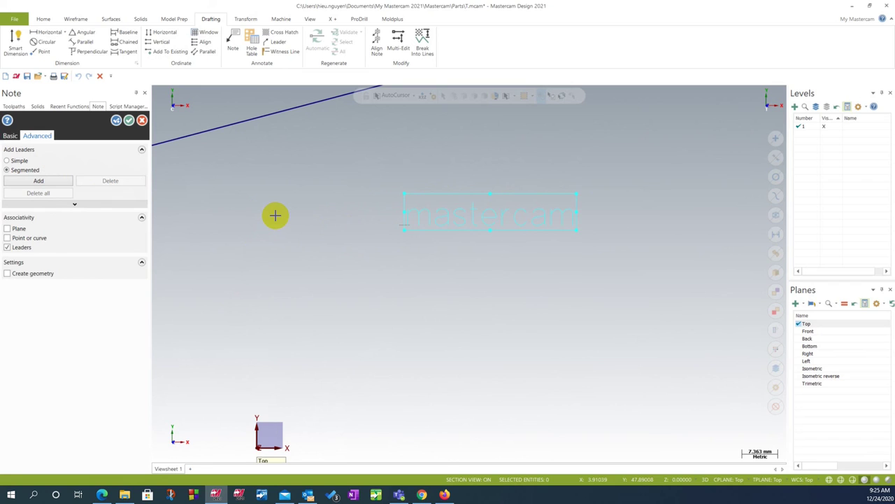
click(42, 181)
click(277, 289)
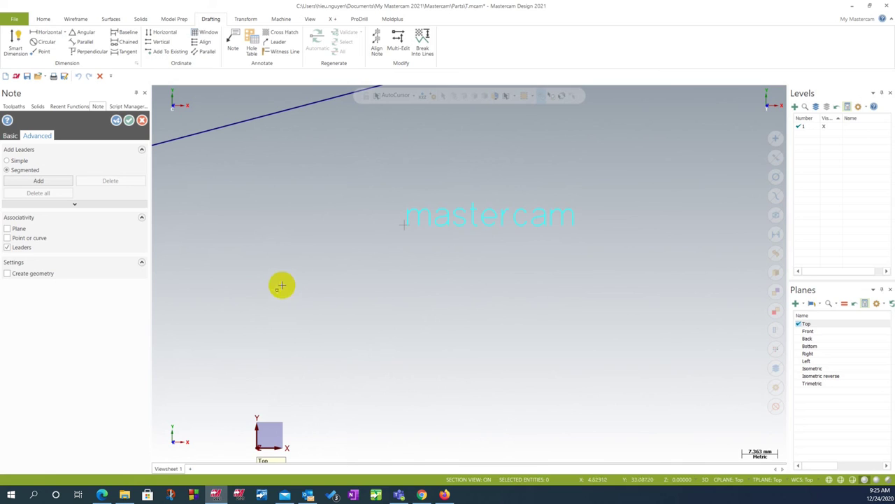
click(311, 223)
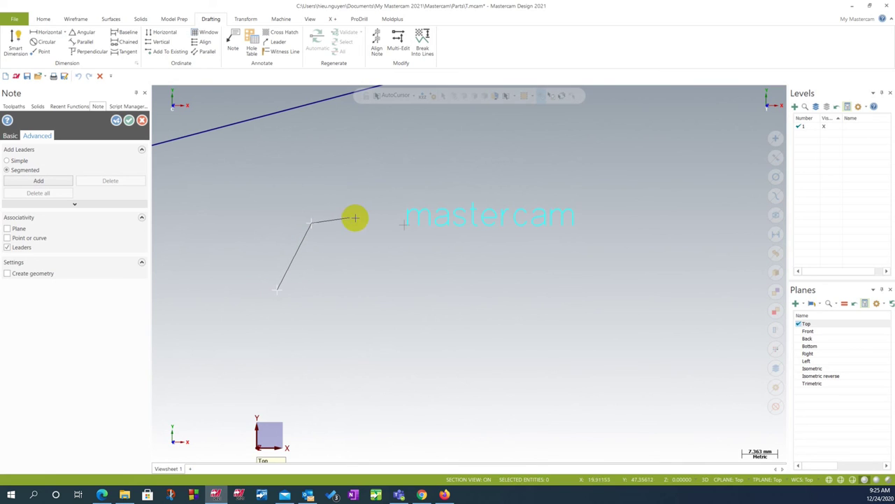
click(399, 222)
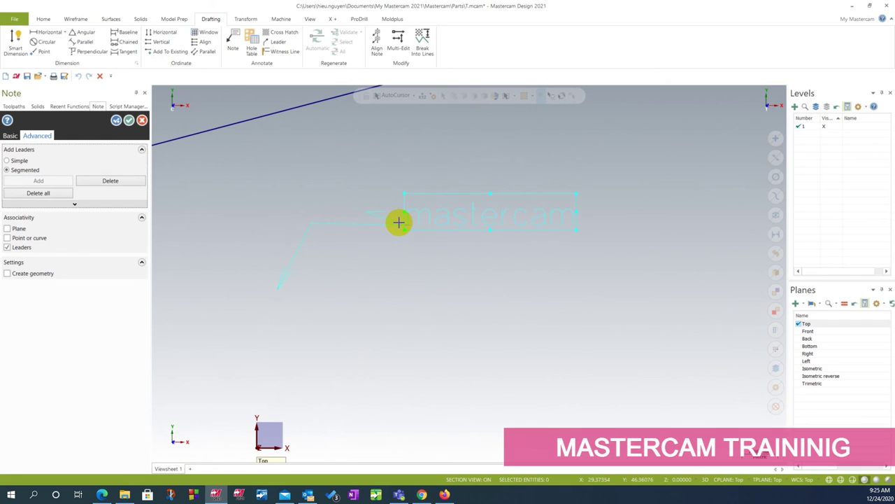
click(129, 121)
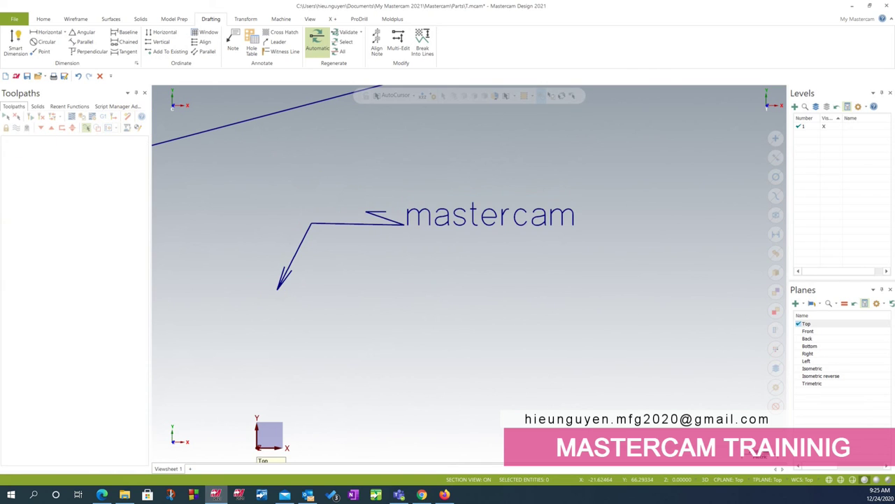